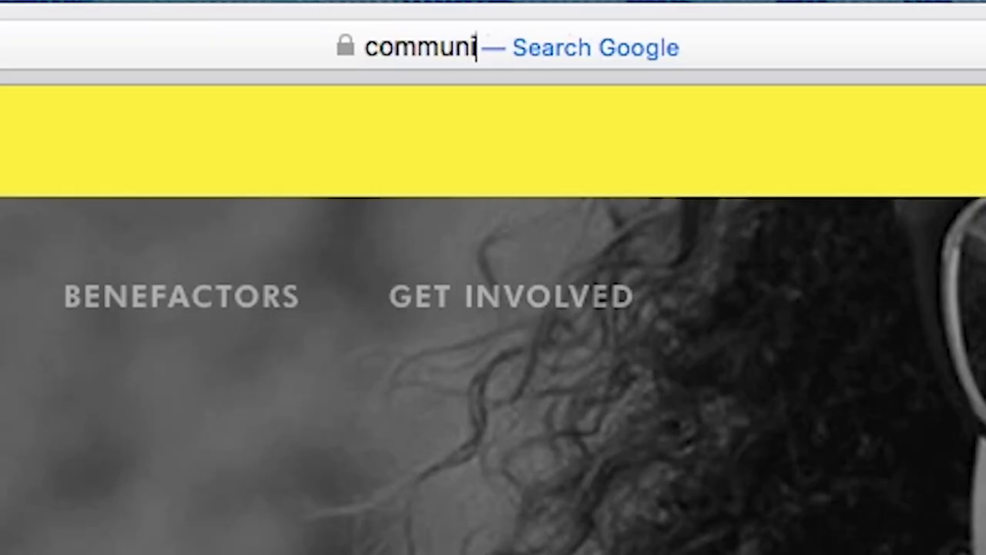
# Load communities.xprize.org and go to the new account registration form.
pyautogui.write('ties.xpr')
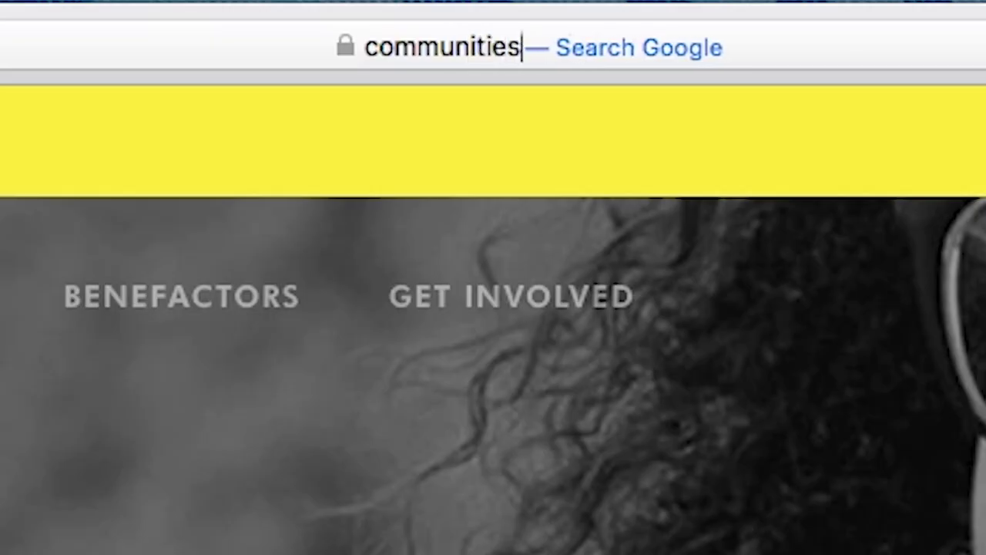
pyautogui.write('ize.org')
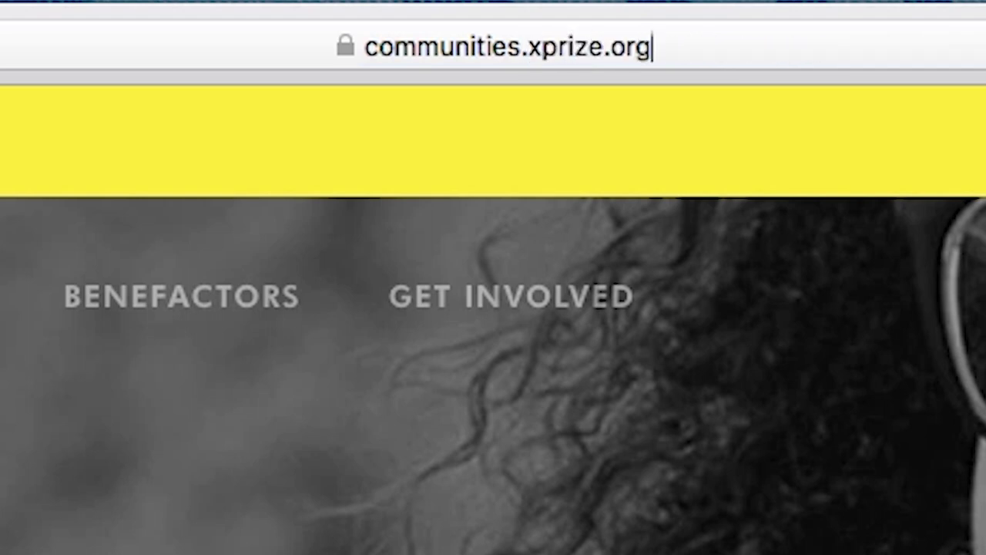
pyautogui.press('Return')
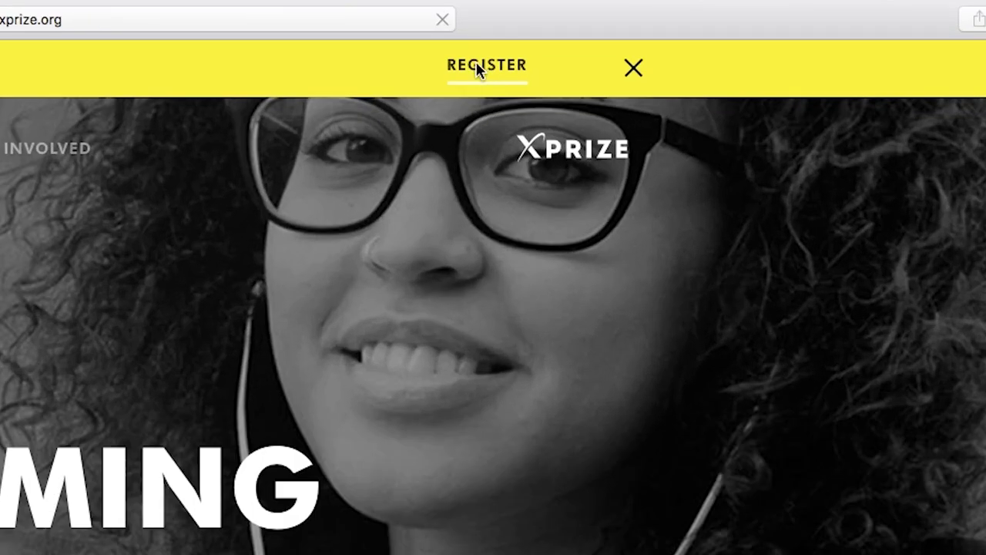
pyautogui.click(476, 66)
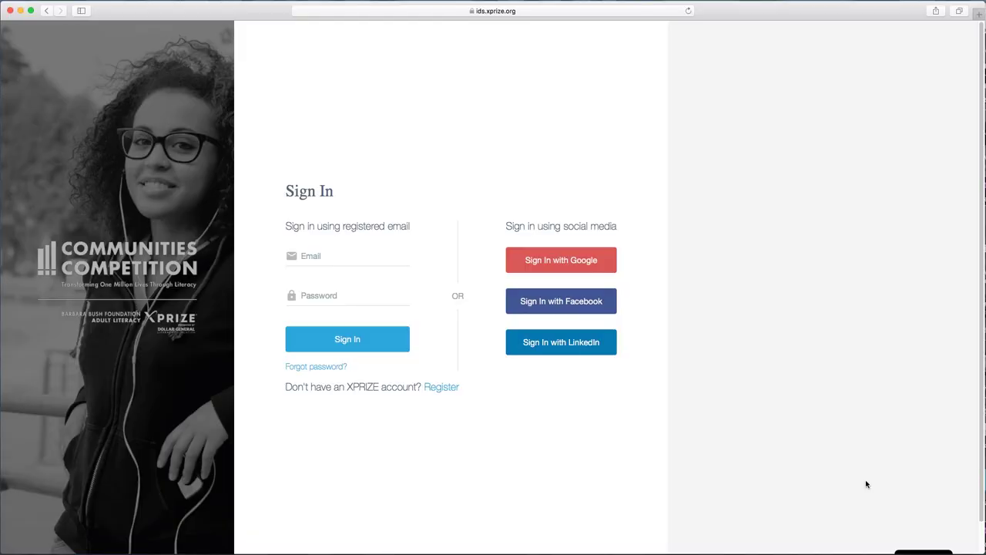
pyautogui.click(444, 392)
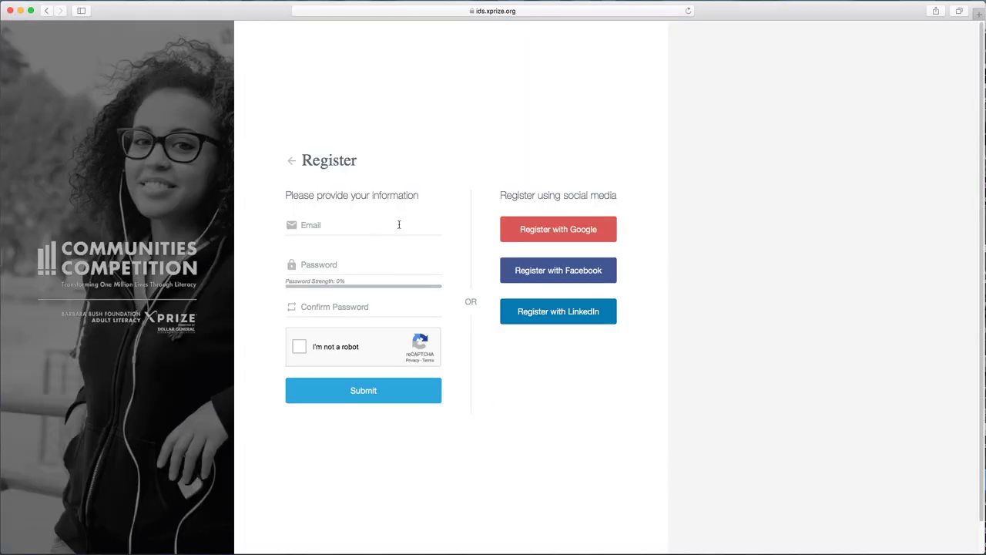
# Register with the account e-mail and a confirmed password, pass reCAPTCHA, and confirm the account from the e-mail.
pyautogui.click(373, 229)
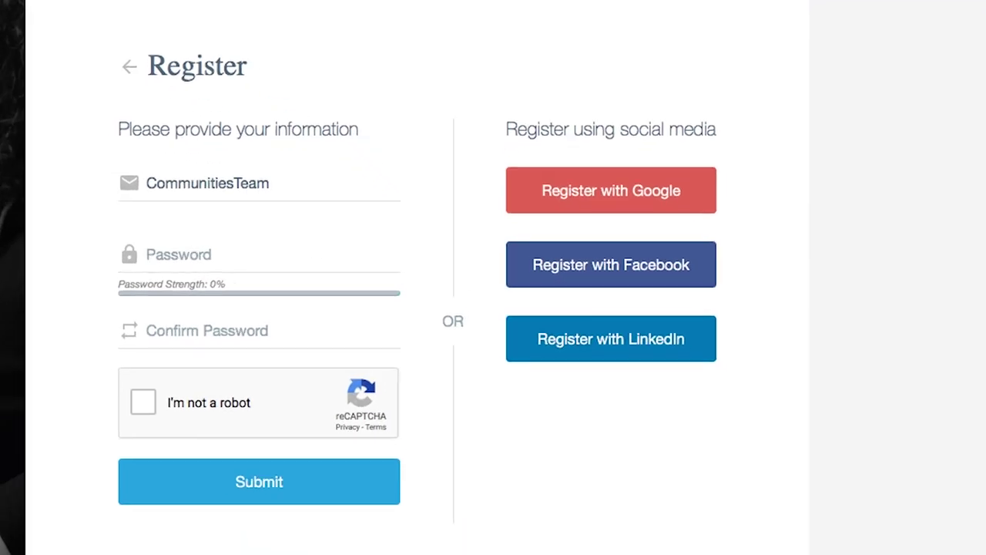
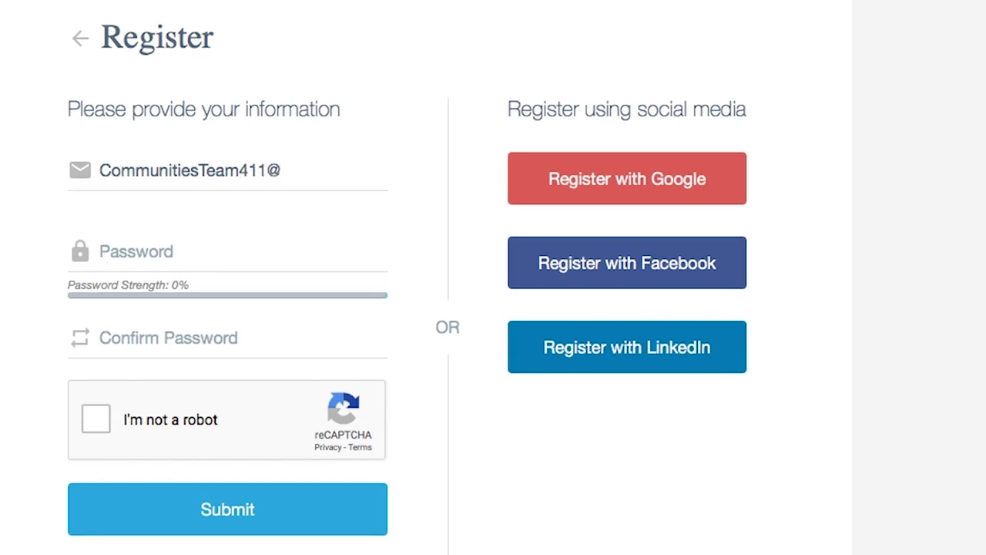
pyautogui.press('Tab')
pyautogui.write('•••••••••••••')
pyautogui.press('Tab')
pyautogui.write('•••••••••••••')
pyautogui.click(96, 418)
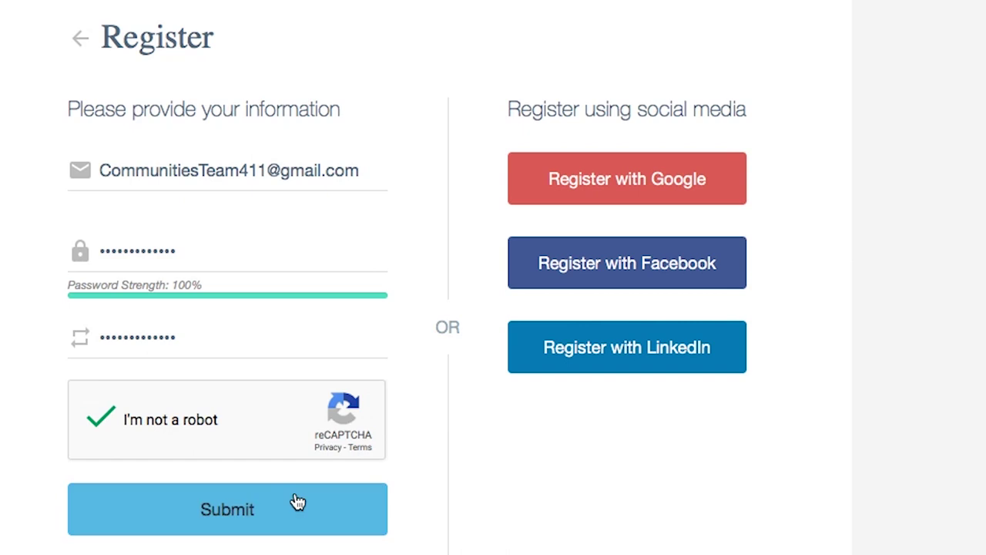
pyautogui.click(293, 500)
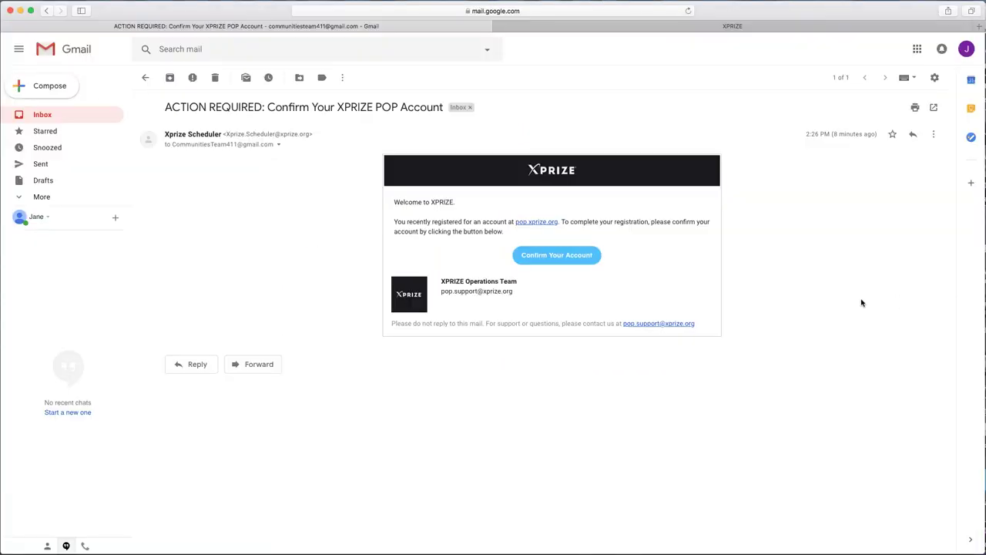
pyautogui.click(577, 255)
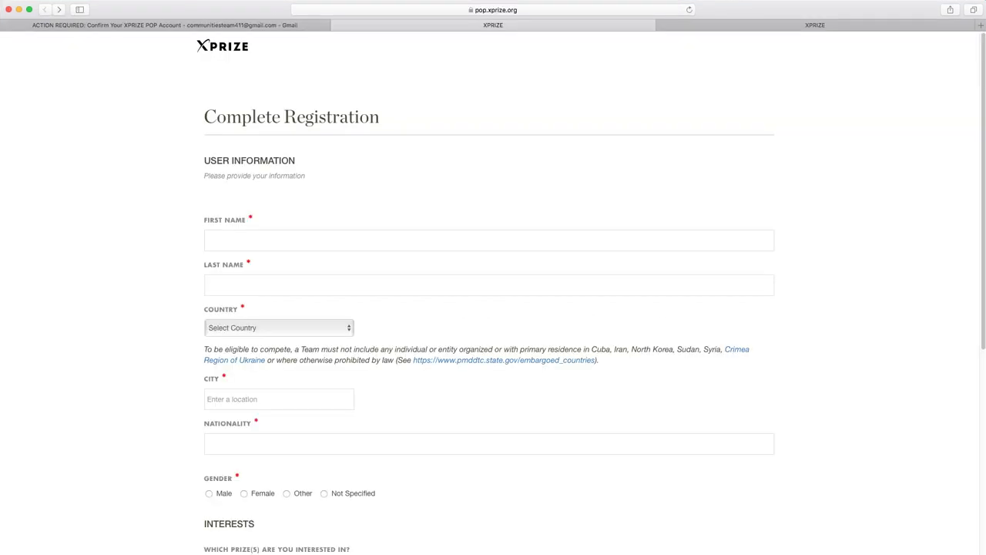
# Enter the first and last name, country United States, city Culver City and nationality Dutch.
pyautogui.click(487, 224)
pyautogui.write('Jane')
pyautogui.press('Tab')
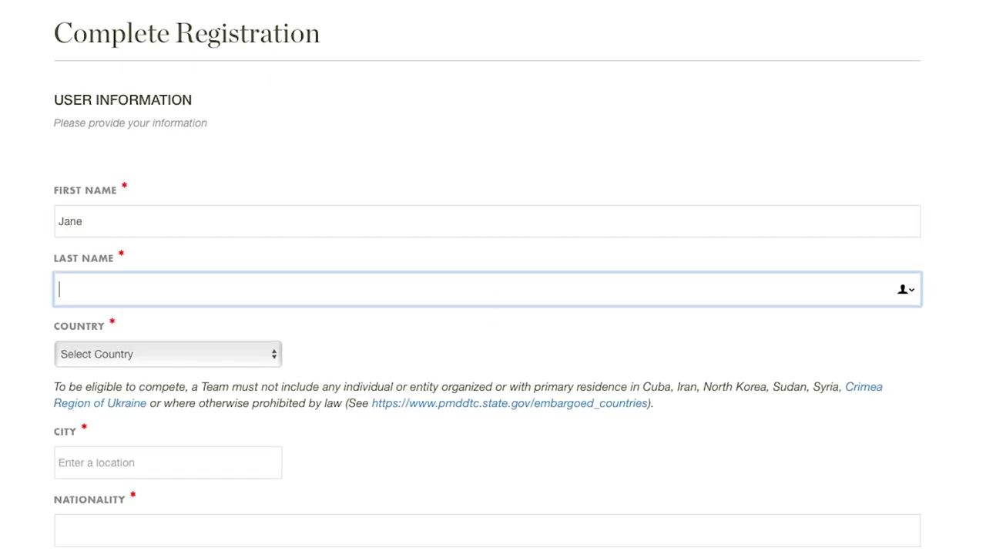
pyautogui.write('Doe')
pyautogui.press('Tab')
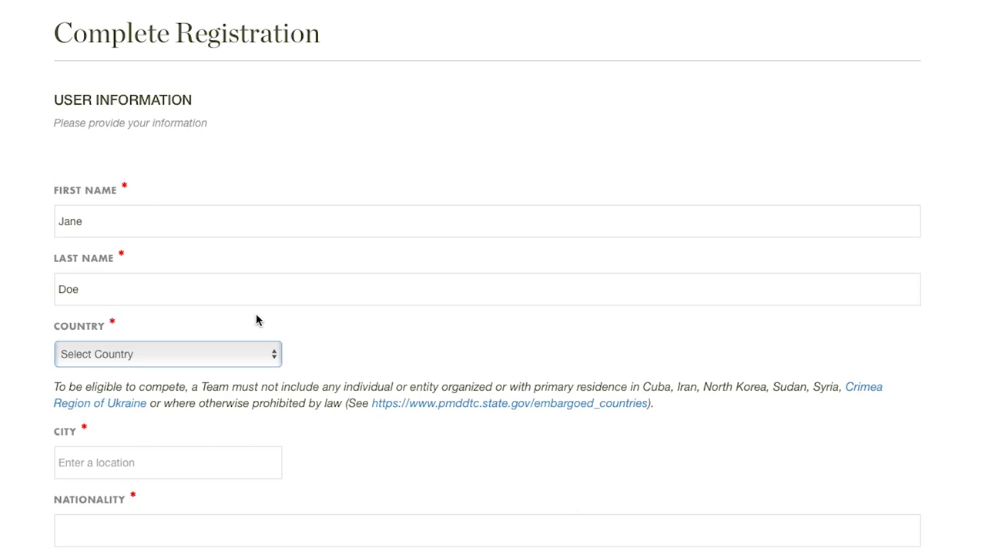
pyautogui.write('United States')
pyautogui.press('Tab')
pyautogui.write('Culver City')
pyautogui.press('Tab')
pyautogui.write('Dutch')
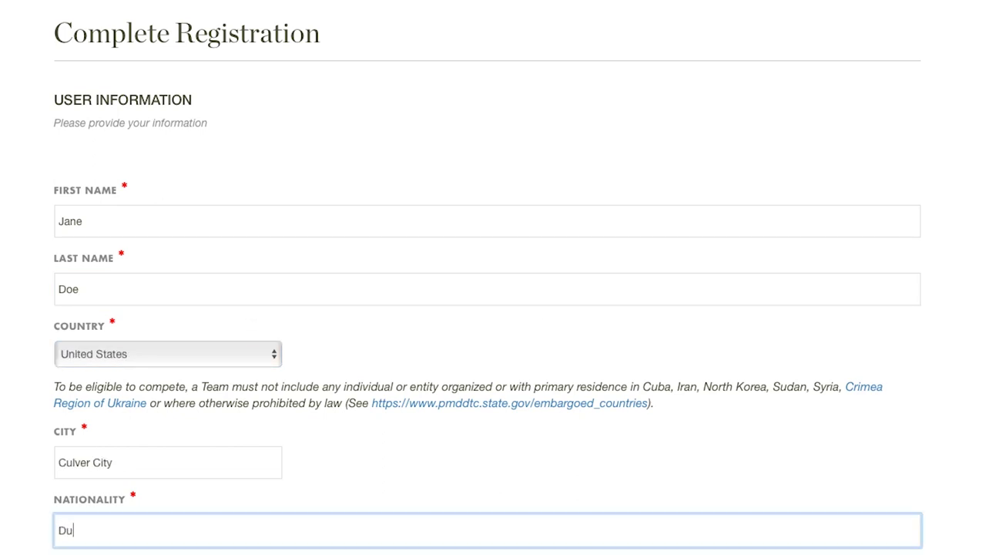
# Set gender to Female, mark interest in the Adult Literacy XPRIZE, and scroll to the form's end.
pyautogui.scroll(-2, 109, 459)
pyautogui.click(110, 462)
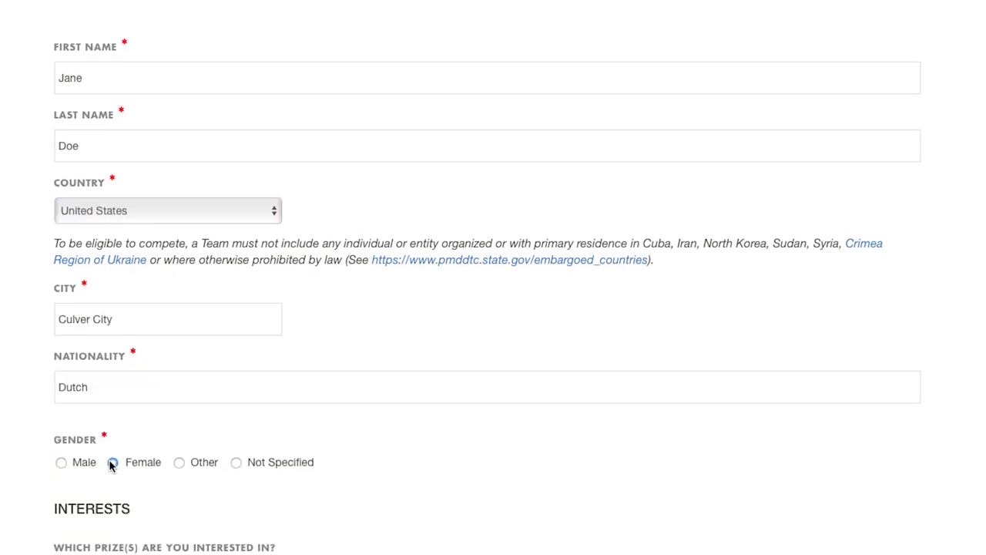
pyautogui.scroll(-7, 110, 461)
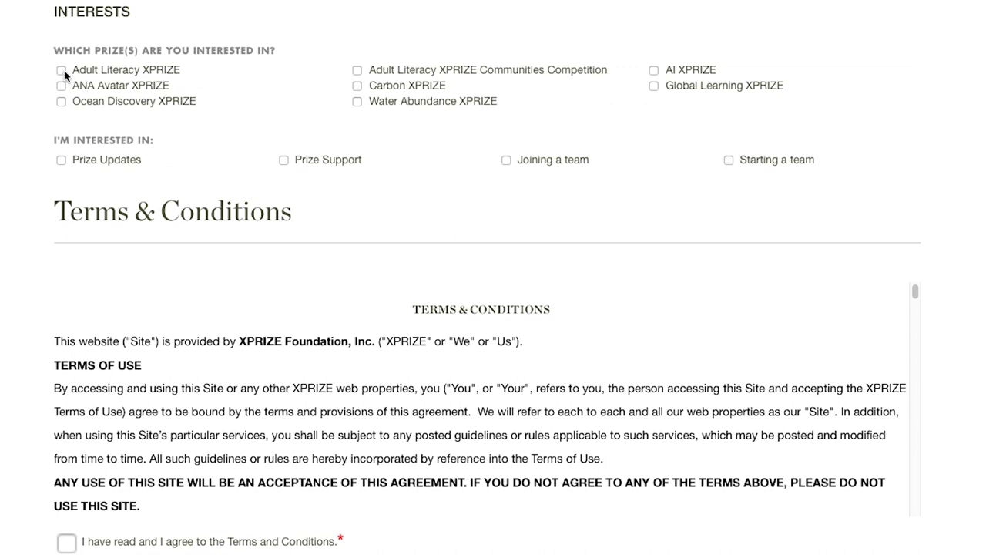
pyautogui.click(61, 70)
pyautogui.scroll(-3, 862, 161)
pyautogui.scroll(-8, 916, 154)
pyautogui.scroll(-15, 917, 156)
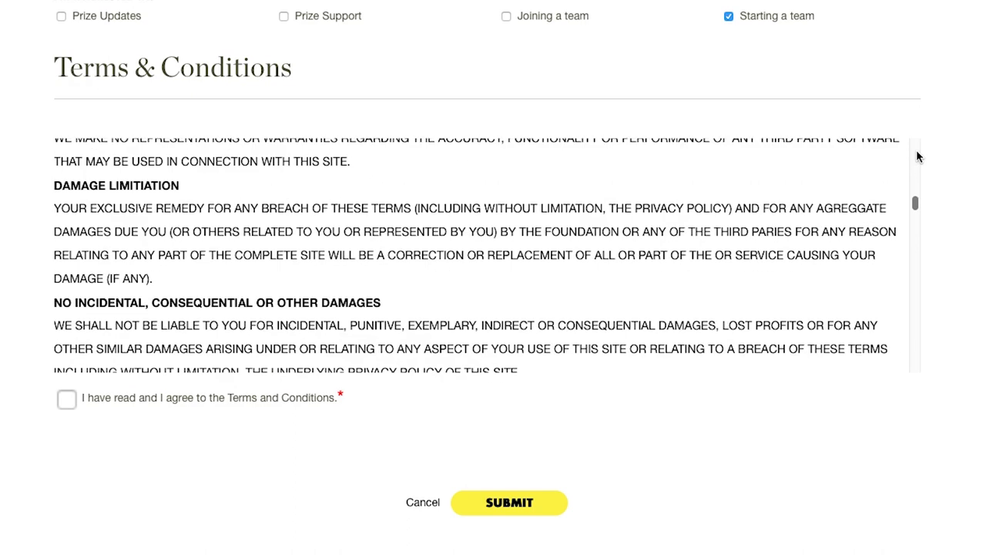
pyautogui.scroll(-10, 916, 156)
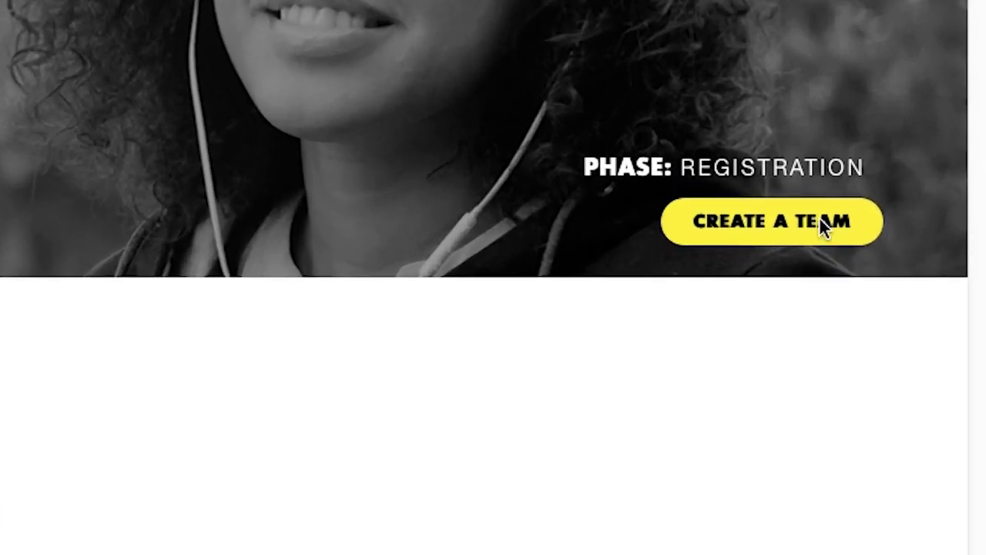
# Start a new team named 'Communities Team 411' in United States, Culver City.
pyautogui.click(925, 258)
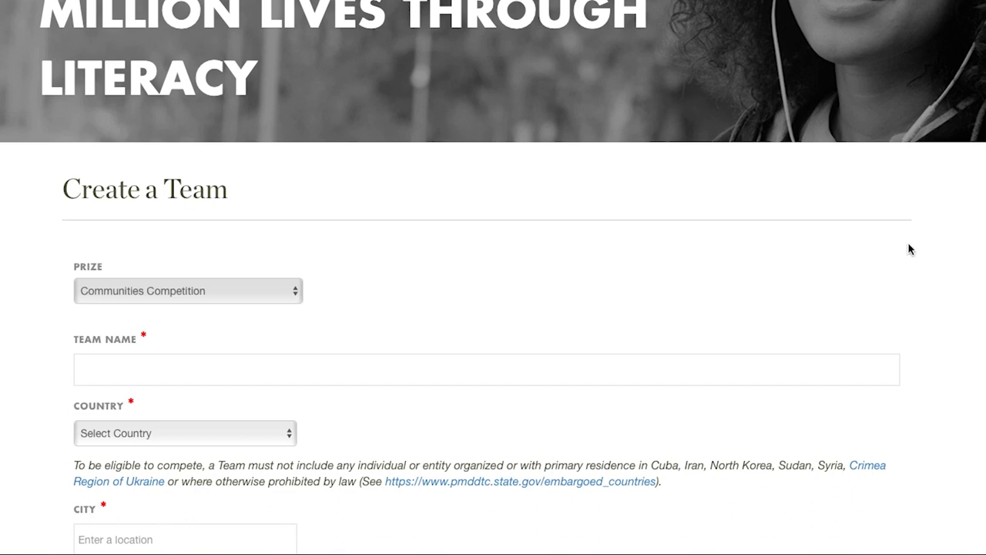
pyautogui.click(845, 378)
pyautogui.write('Communities Team 411')
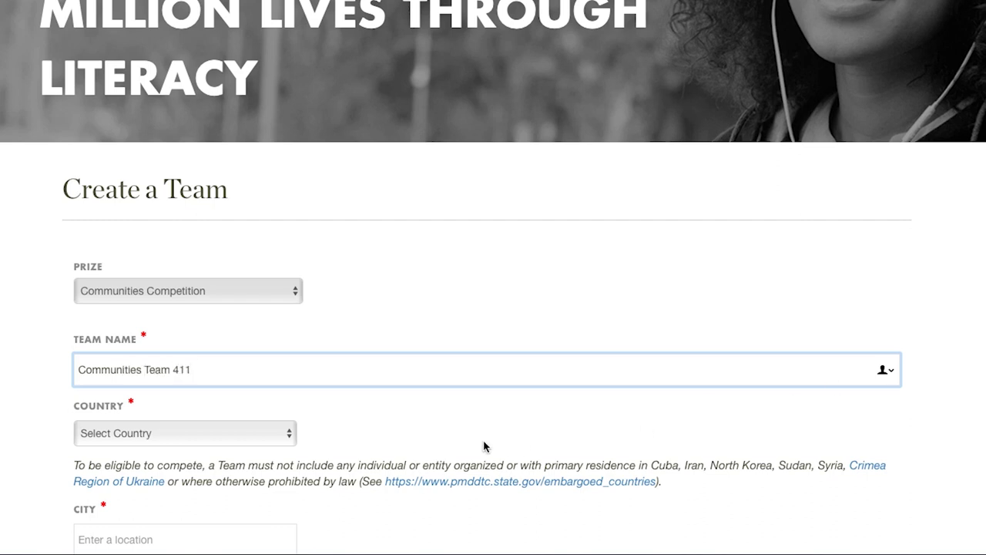
pyautogui.click(288, 433)
pyautogui.scroll(-15, 283, 438)
pyautogui.scroll(-20, 281, 440)
pyautogui.scroll(-6, 281, 440)
pyautogui.press('Escape')
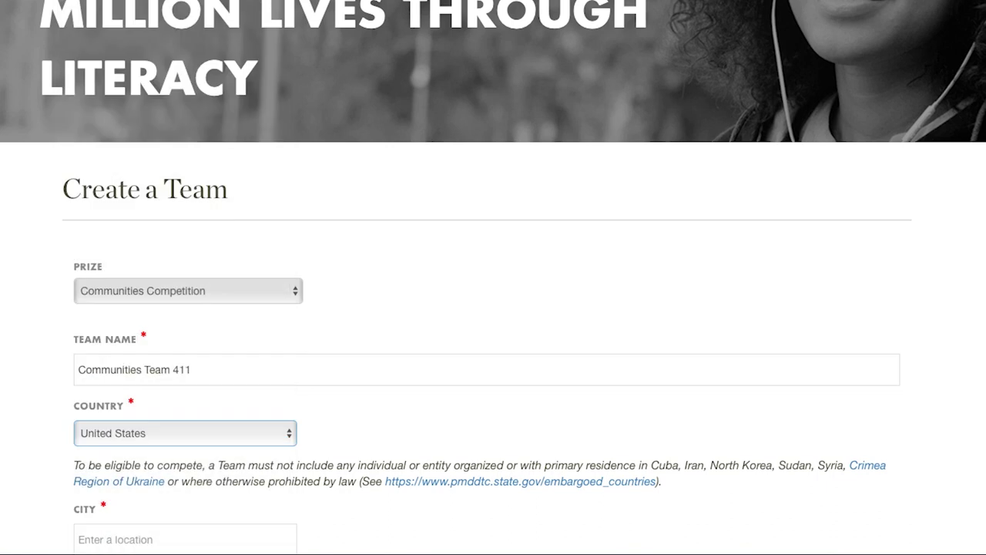
pyautogui.click(178, 525)
pyautogui.write('Culv')
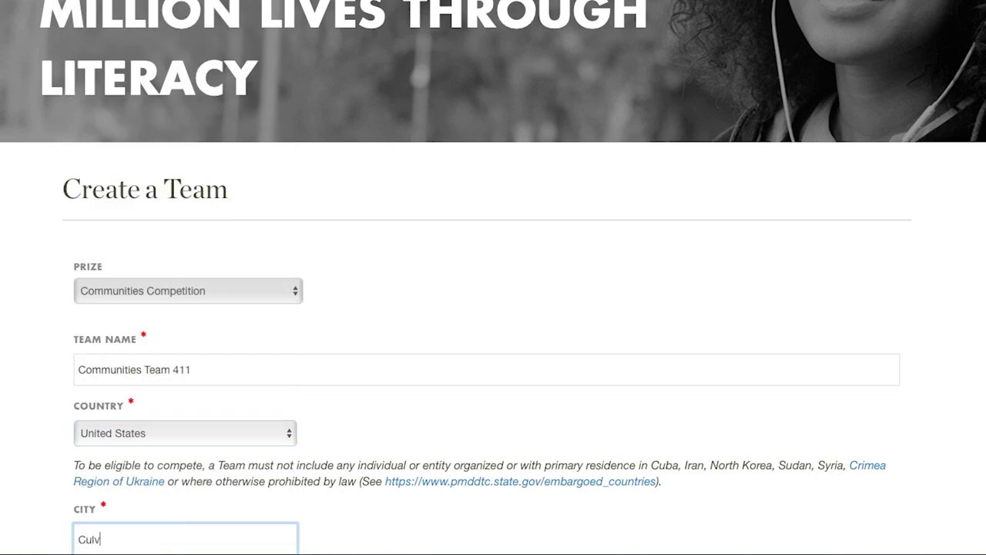
pyautogui.write('er City')
pyautogui.click(443, 480)
# Answer heard via an XPRIZE representative's email or call, and mark the team as accepting new members.
pyautogui.scroll(-6, 442, 480)
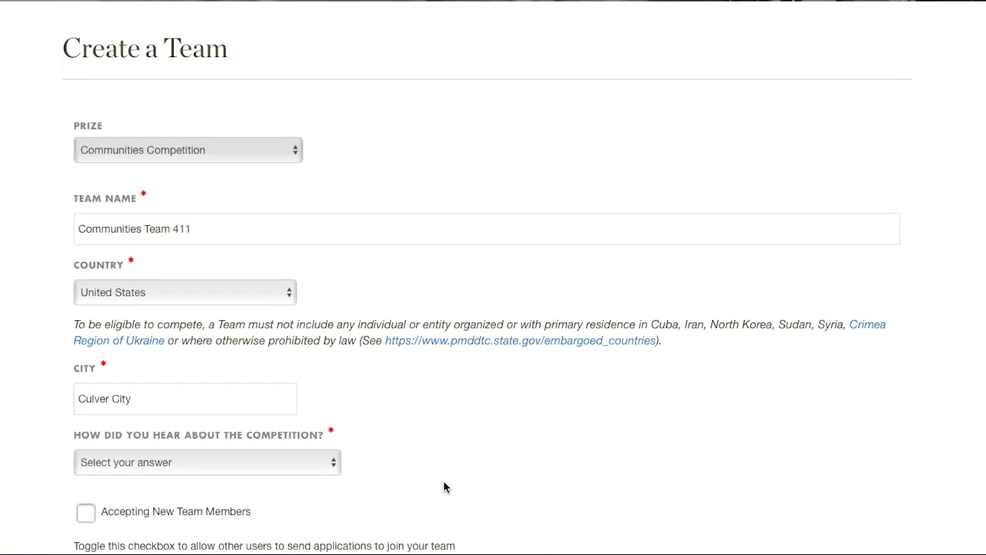
pyautogui.scroll(-3, 443, 485)
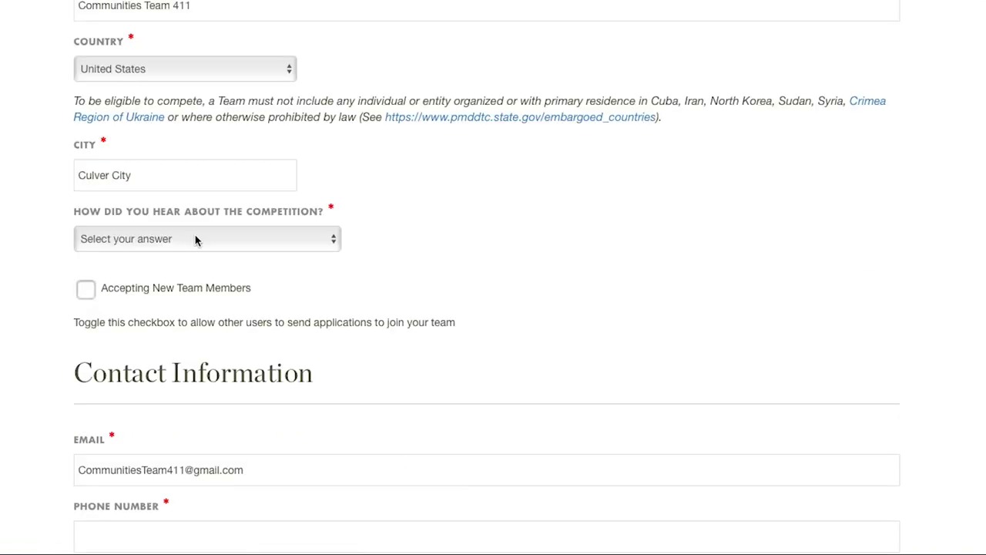
pyautogui.click(196, 239)
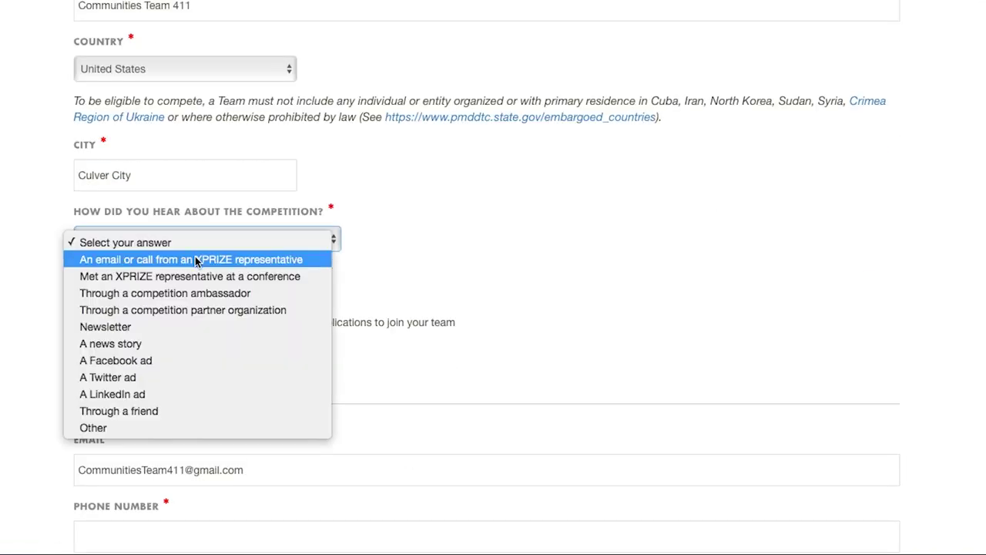
pyautogui.click(195, 260)
pyautogui.click(87, 290)
pyautogui.scroll(-2, 501, 363)
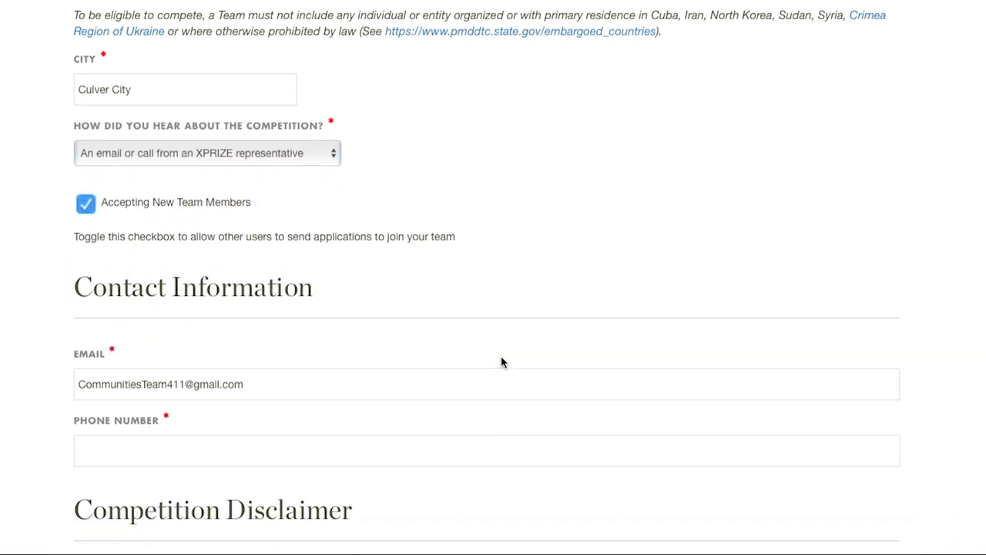
pyautogui.scroll(-1, 502, 362)
# Enter the contact phone number and agree to the competition disclaimer and Terms and Conditions.
pyautogui.click(495, 390)
pyautogui.write('1234')
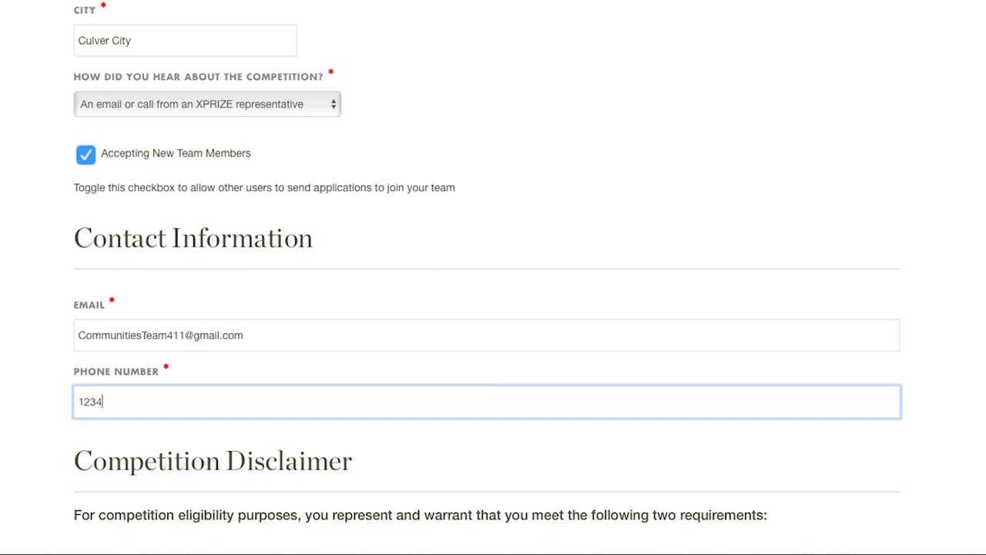
pyautogui.write('567899')
pyautogui.scroll(-5, 581, 399)
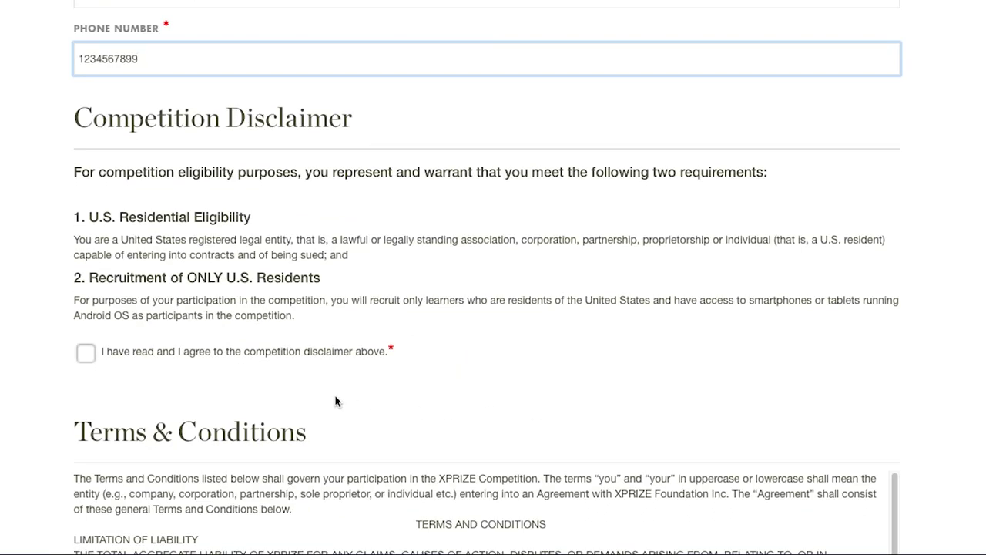
pyautogui.click(86, 352)
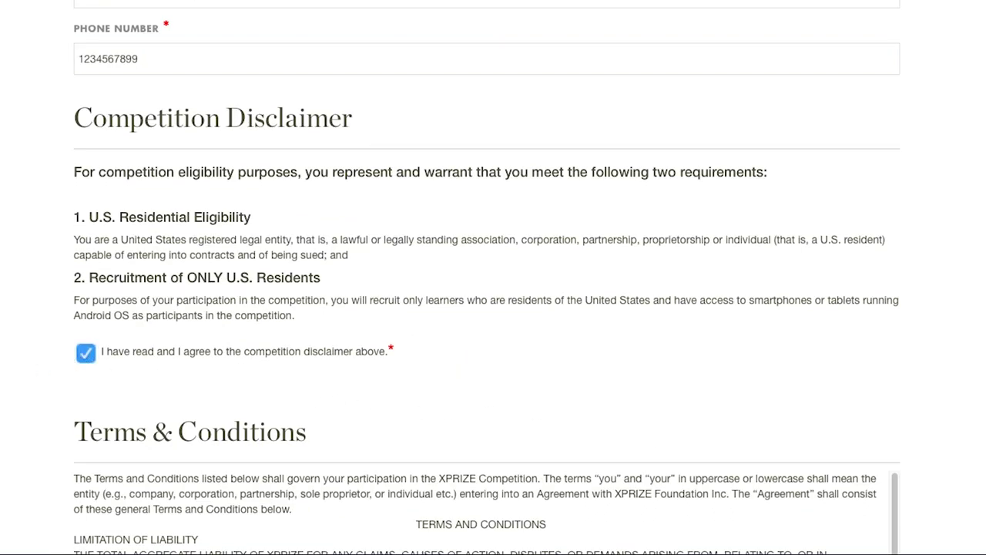
pyautogui.scroll(-1, 487, 277)
pyautogui.scroll(-2, 487, 277)
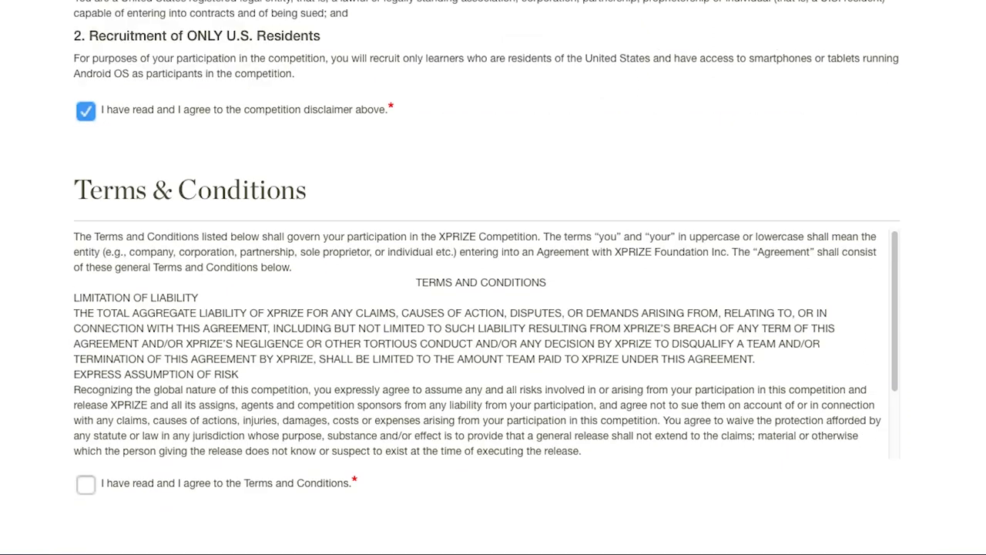
pyautogui.scroll(-2, 493, 278)
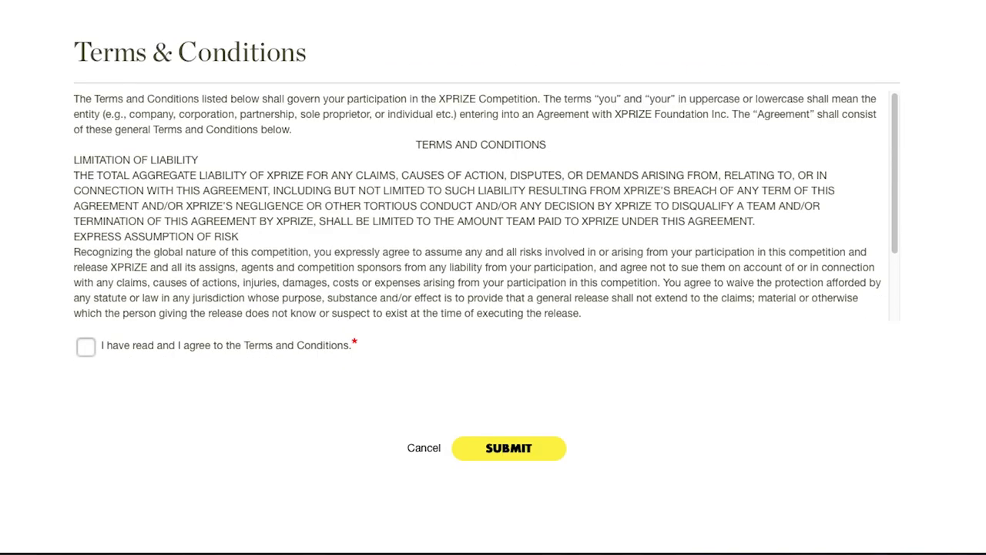
pyautogui.click(84, 348)
# Submit the Communities Team 411 registration and scroll through the resulting team profile.
pyautogui.click(522, 454)
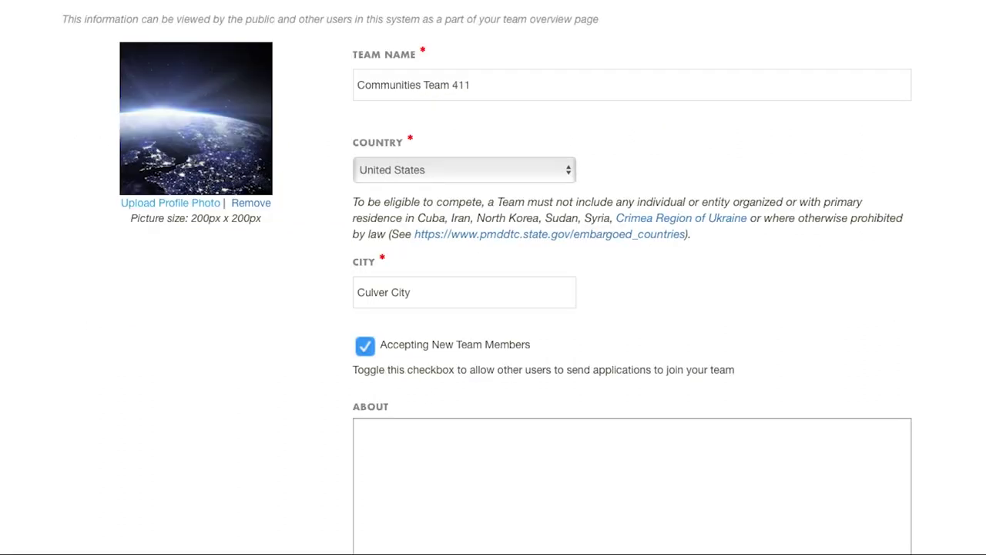
pyautogui.scroll(-1, 493, 277)
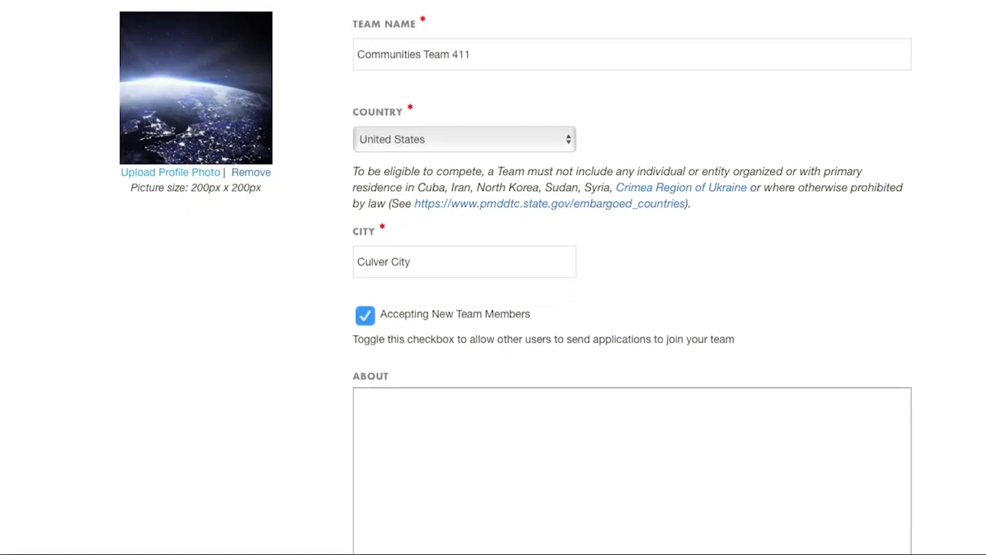
pyautogui.scroll(-3, 493, 278)
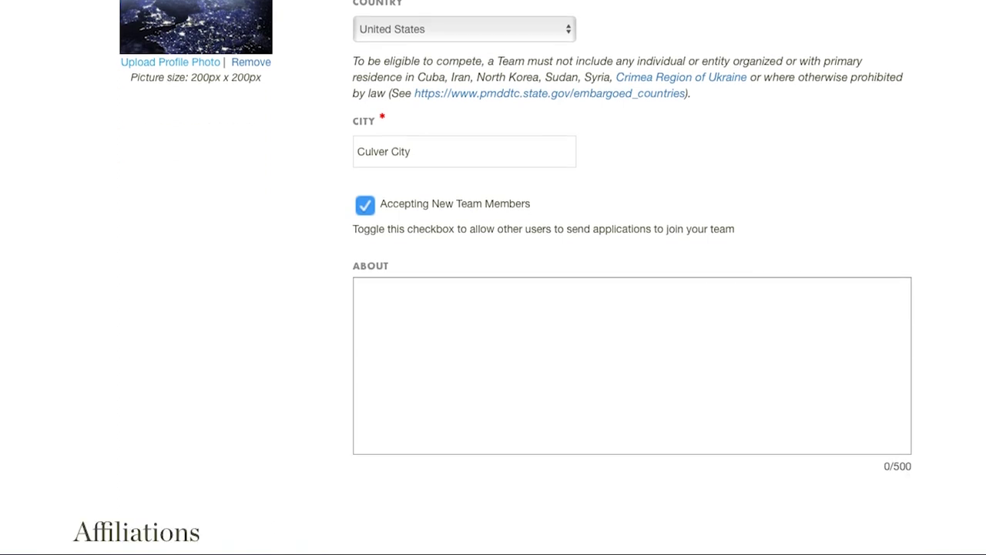
pyautogui.scroll(-4, 493, 278)
pyautogui.scroll(-5, 493, 277)
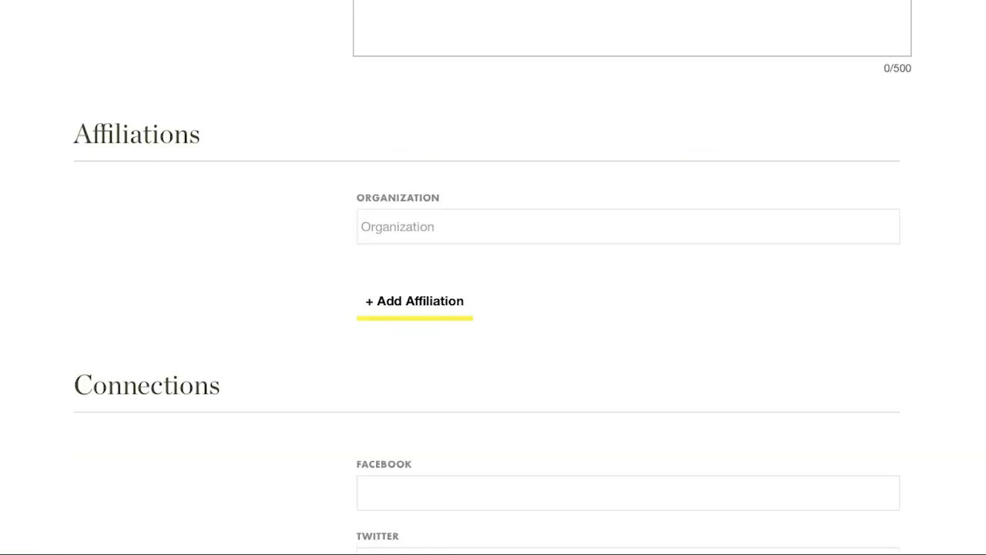
pyautogui.scroll(-7, 493, 278)
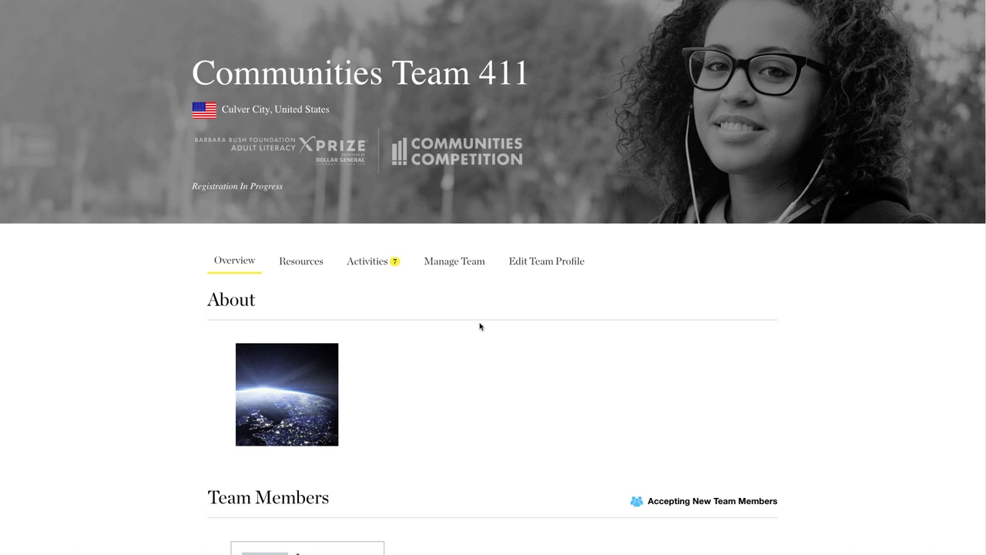
# View the team's members and activities, then start the Acknowledge Terms of Service activity.
pyautogui.click(463, 269)
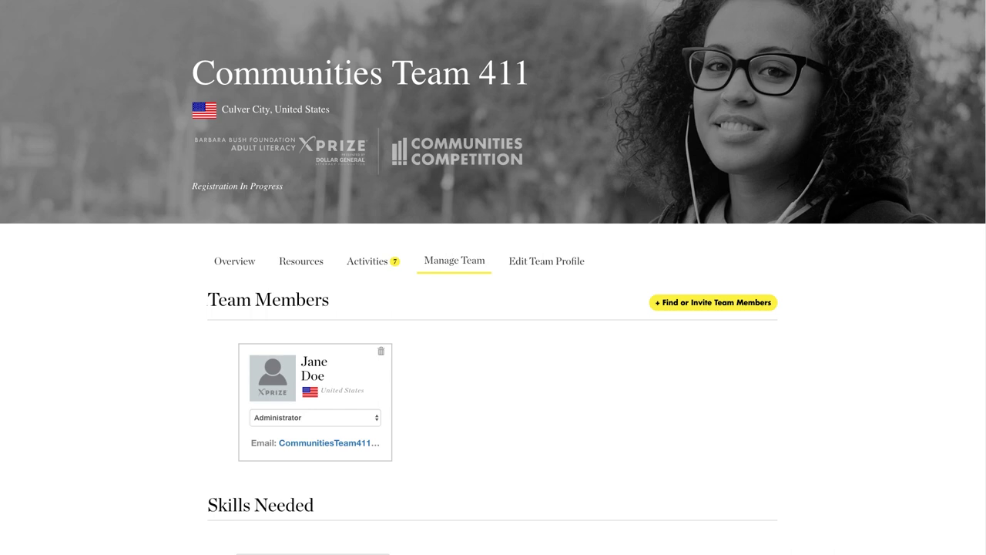
pyautogui.click(372, 271)
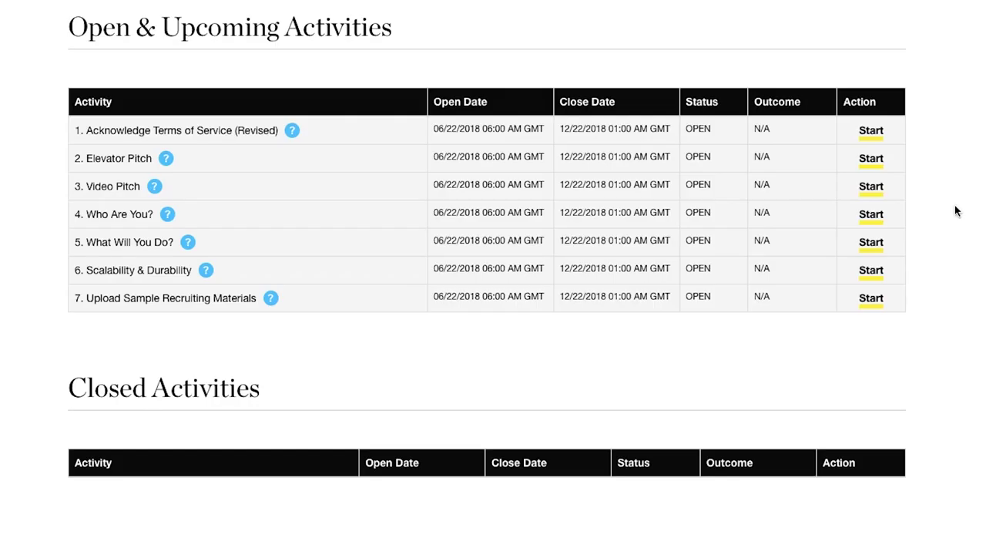
pyautogui.click(872, 132)
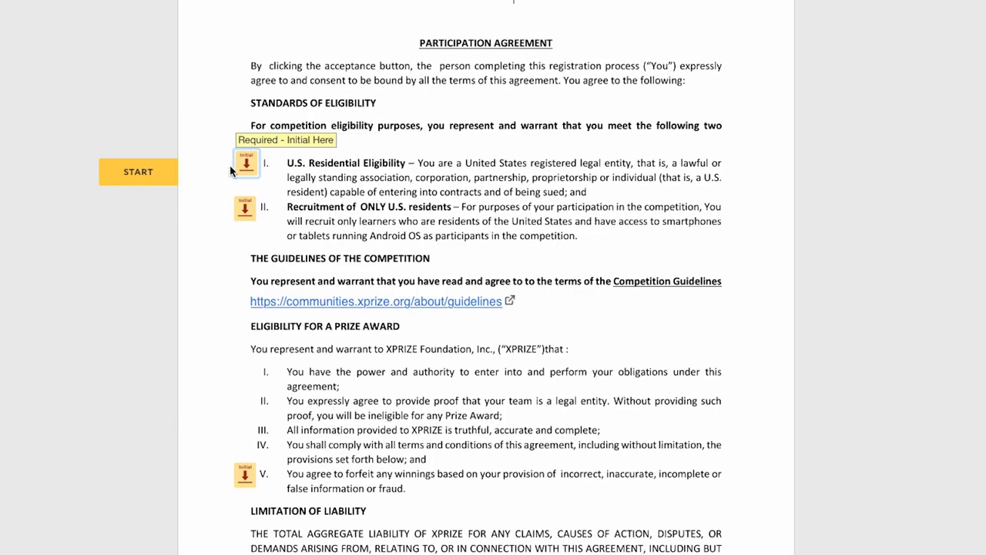
# Initial the U.S. residency, recruitment and winnings-forfeiture clauses, then finish signing the Participation Agreement.
pyautogui.click(246, 164)
pyautogui.click(244, 214)
pyautogui.scroll(-3, 244, 214)
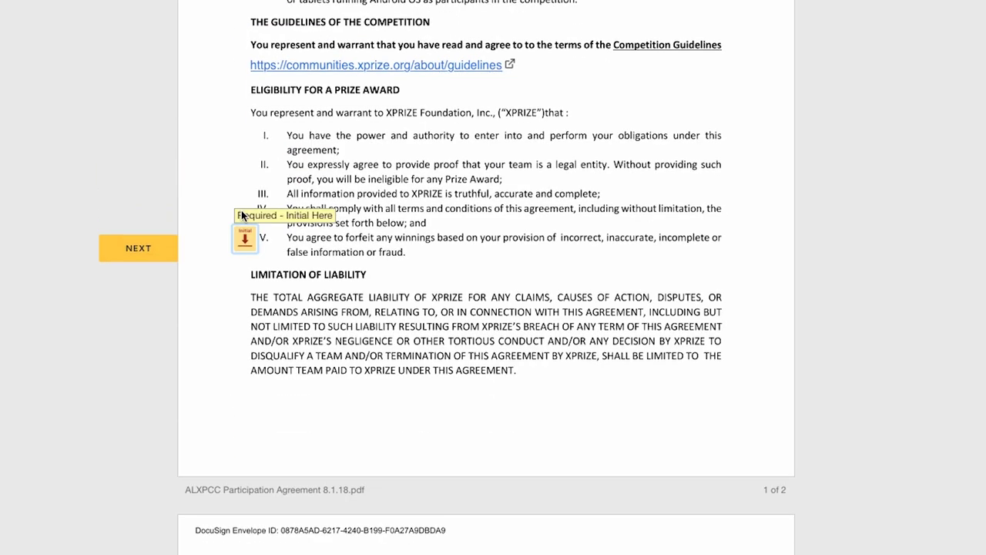
pyautogui.click(244, 242)
pyautogui.scroll(-10, 134, 361)
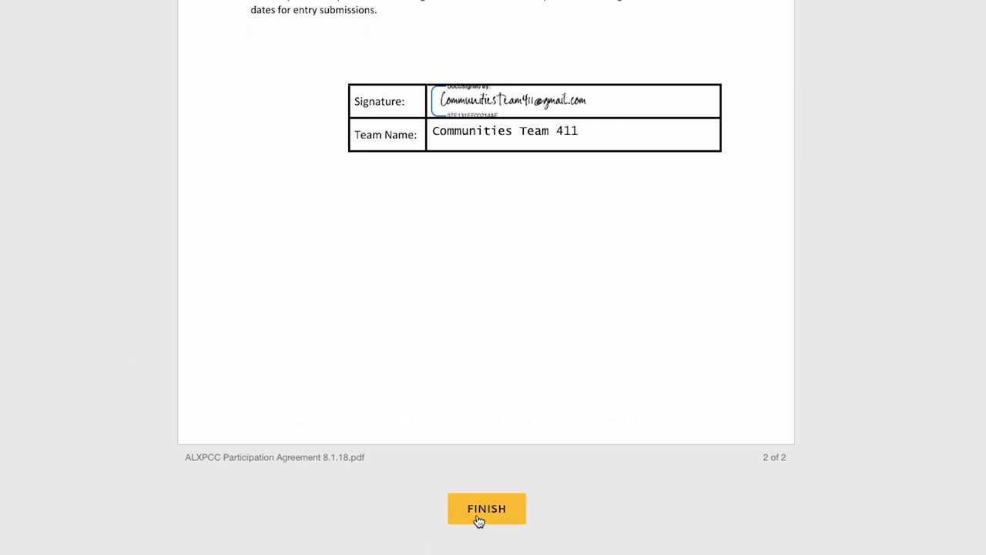
pyautogui.click(490, 515)
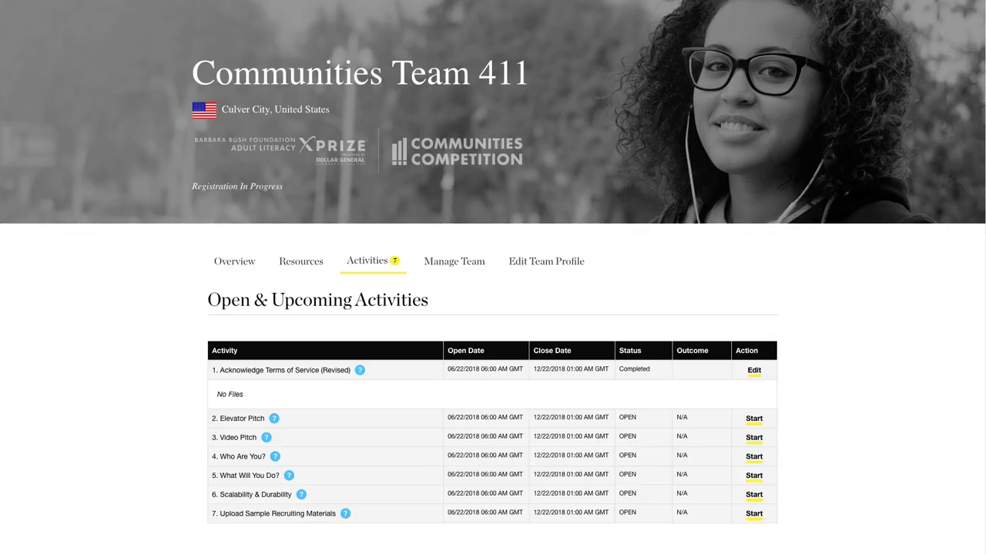
# Read and close the Elevator Pitch description, then open the Video Pitch description.
pyautogui.click(273, 418)
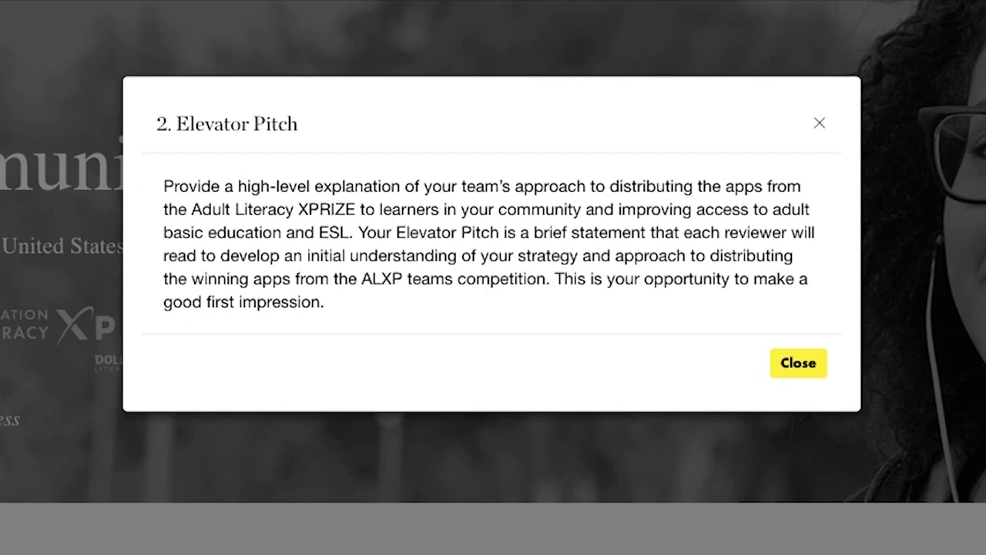
pyautogui.click(808, 367)
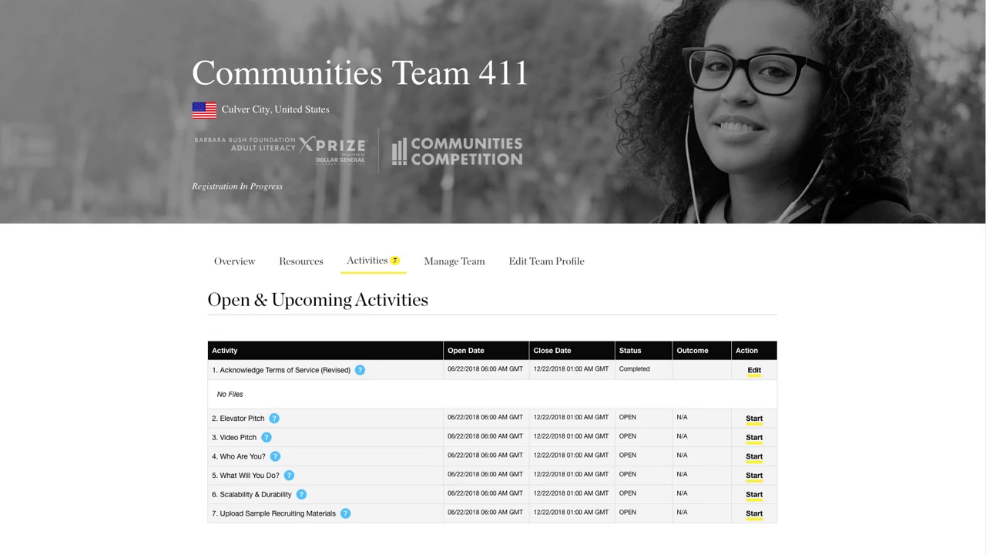
pyautogui.click(267, 437)
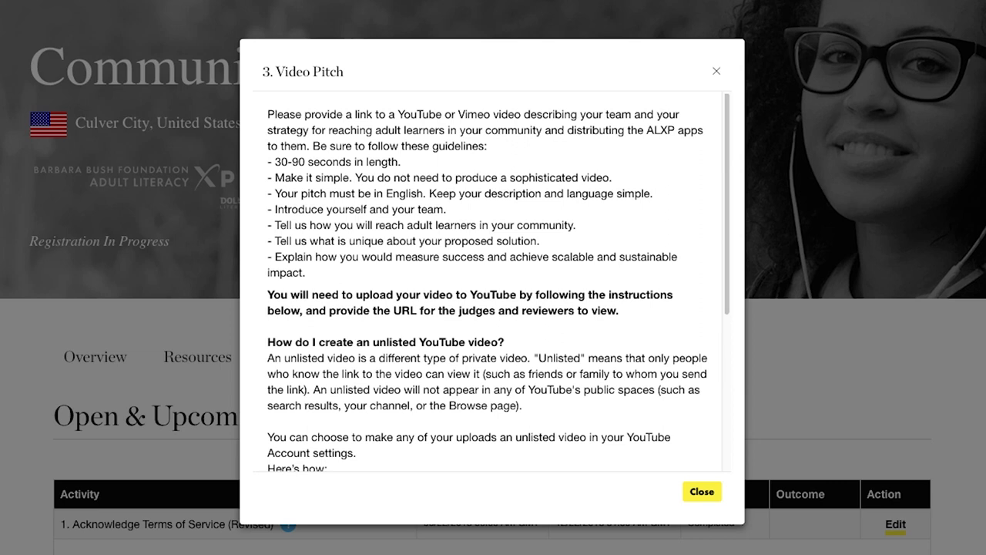
# Close Video Pitch, then read and close the Who Are You? and recruiting materials descriptions.
pyautogui.click(700, 490)
pyautogui.scroll(-1, 689, 343)
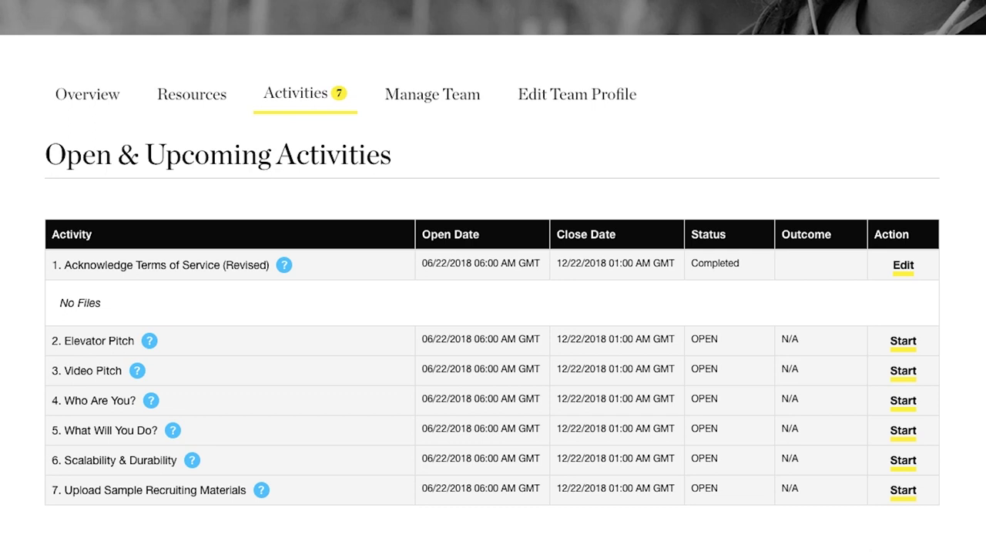
pyautogui.click(151, 401)
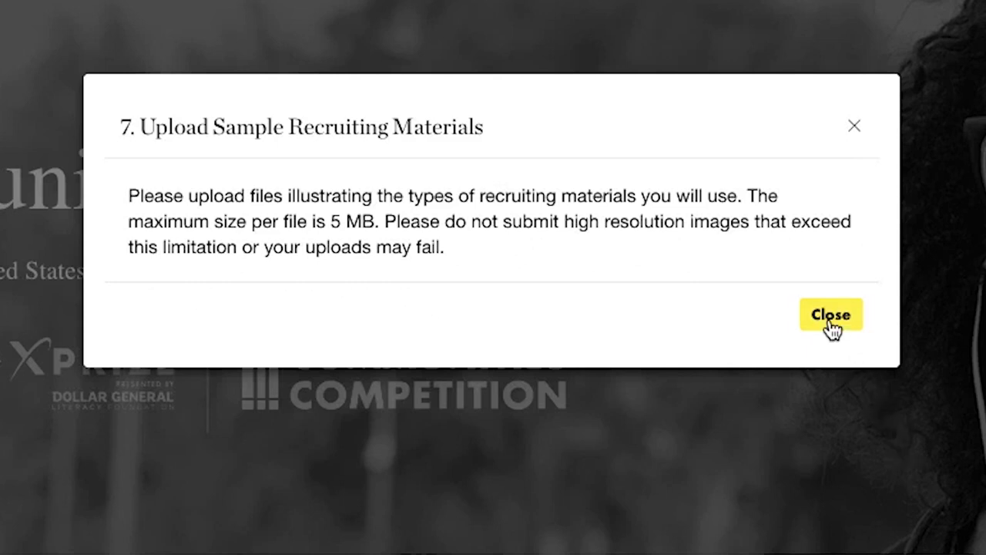
pyautogui.click(832, 320)
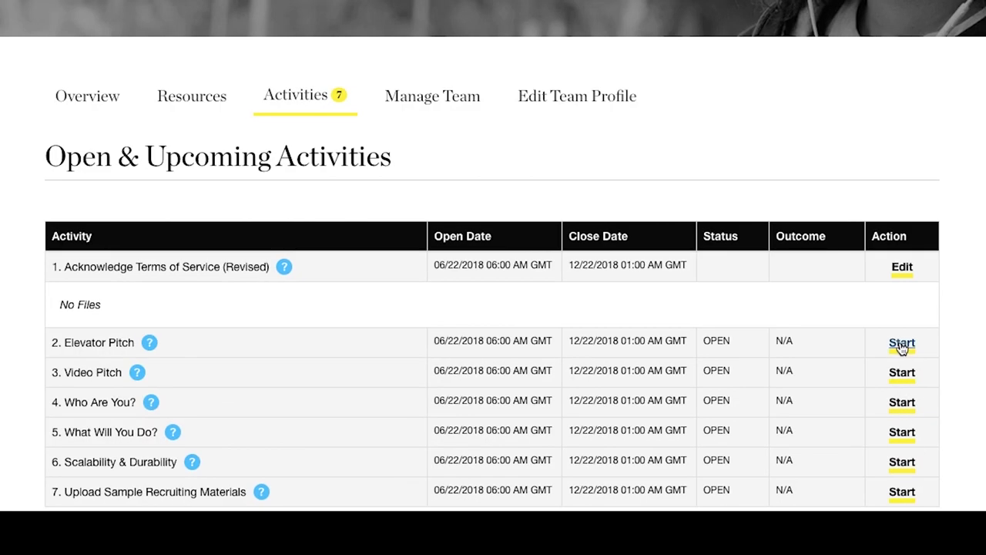
# Submit the Elevator Pitch 'We would like to help change the world with our technology.' and confirm.
pyautogui.click(902, 342)
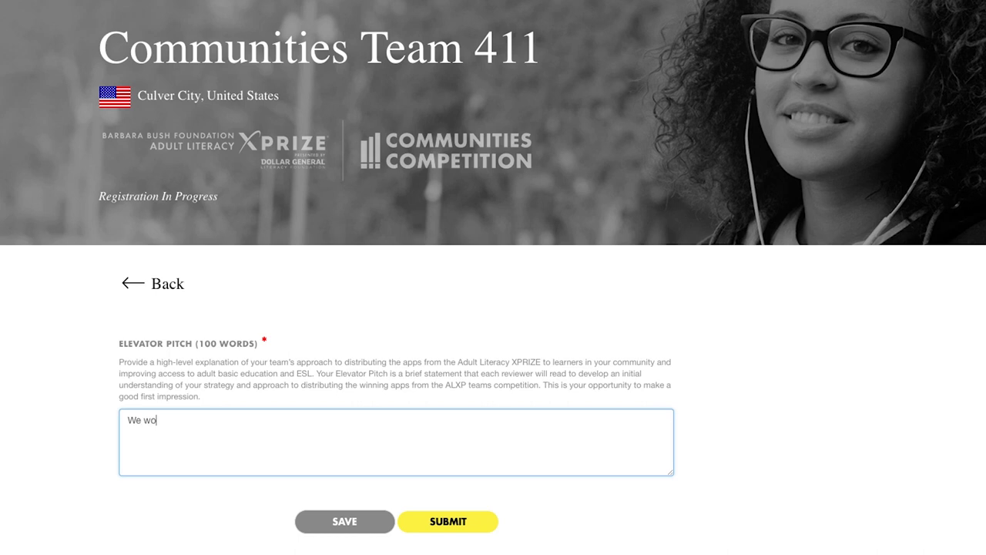
pyautogui.write('uld like to help change the world with our technology.')
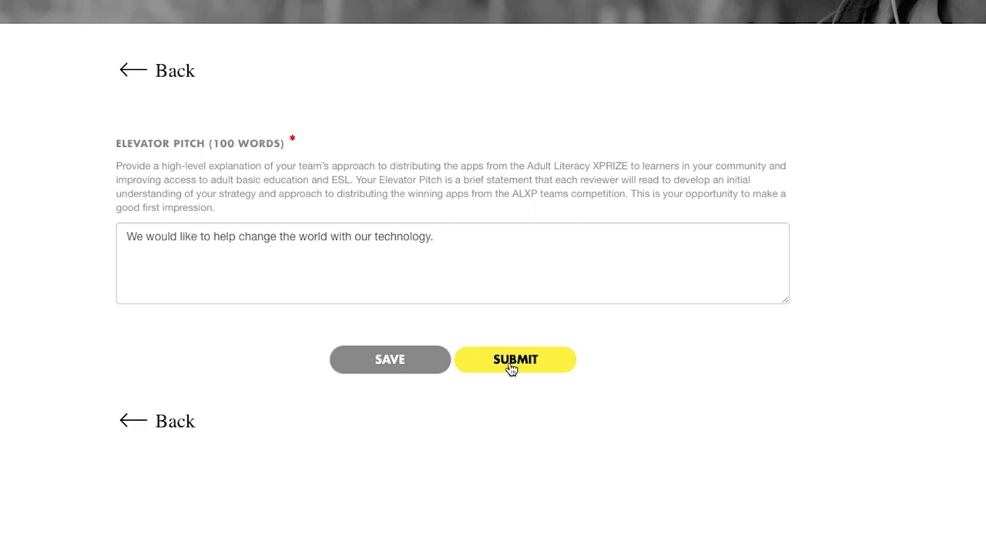
pyautogui.click(511, 365)
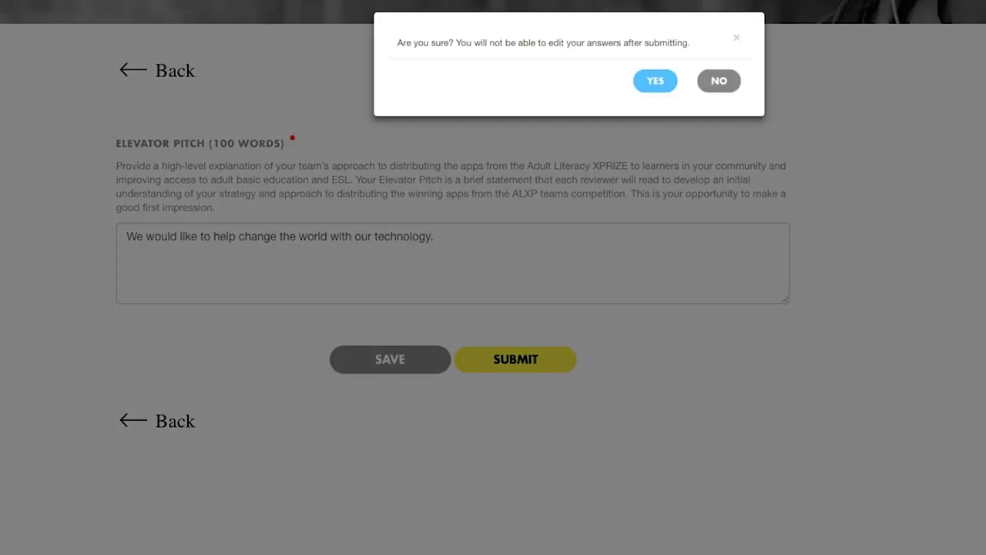
pyautogui.click(652, 82)
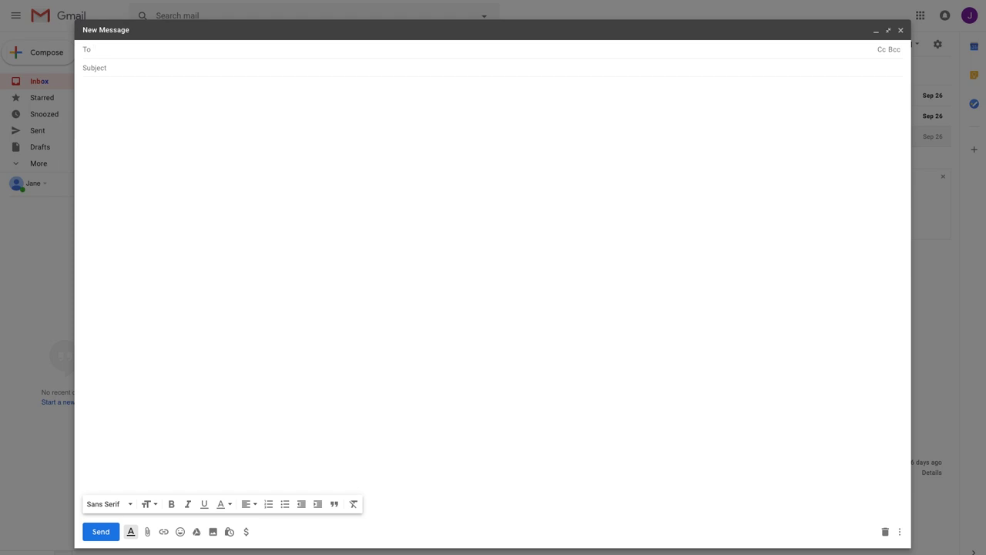
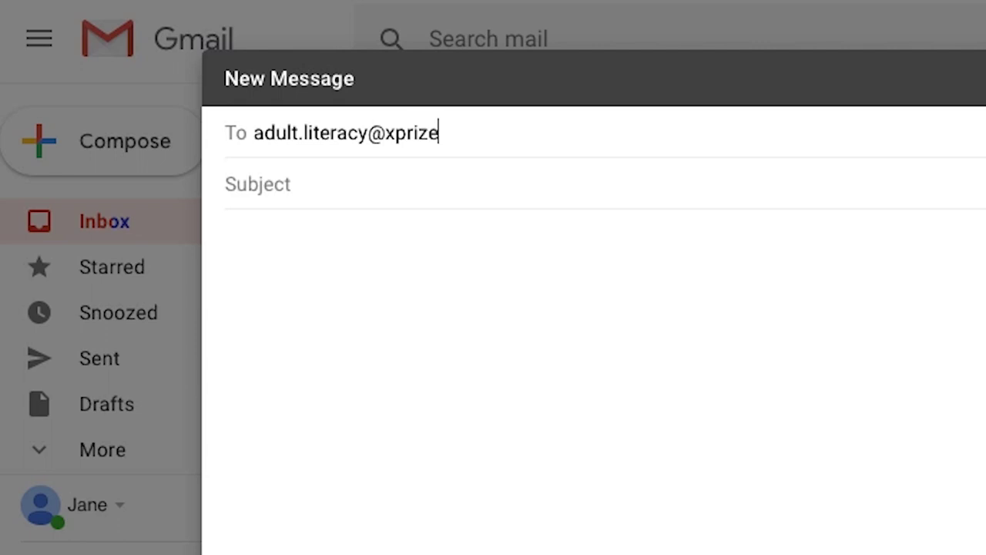